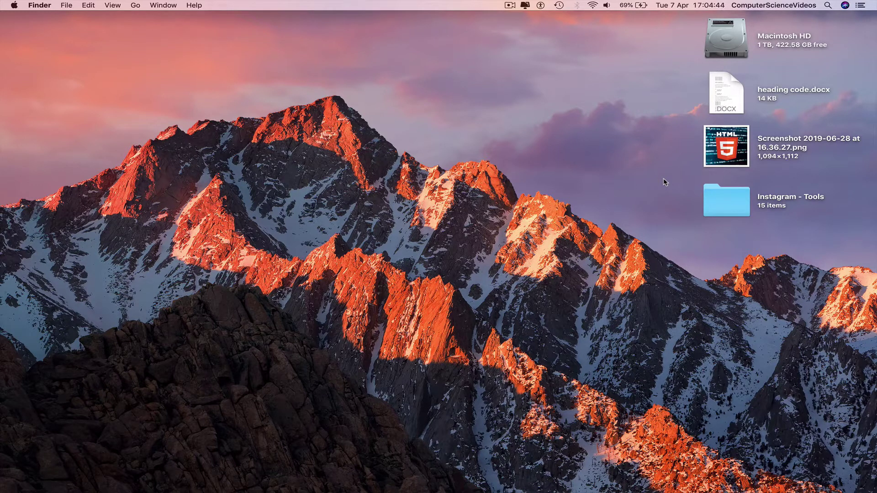
# Step: Launch Safari and search Google for 'imazing'
pyautogui.moveTo(601, 491)
pyautogui.click(131, 484)
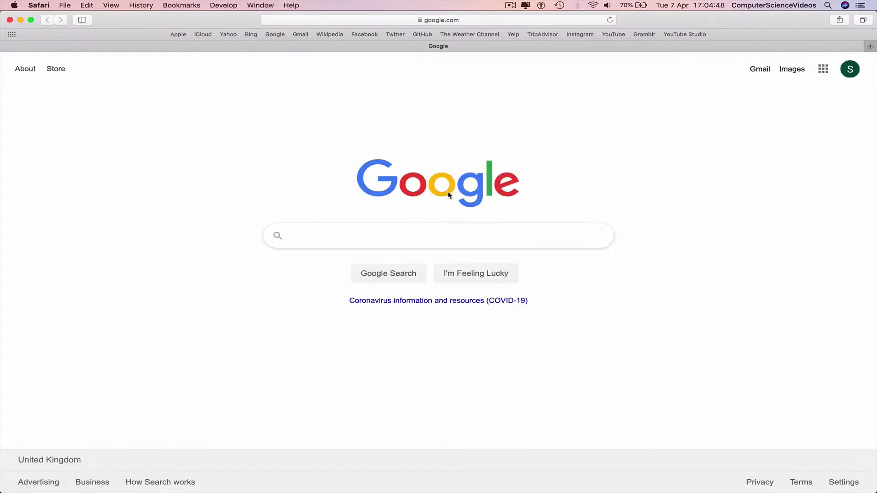
pyautogui.write('im')
pyautogui.press('Down')
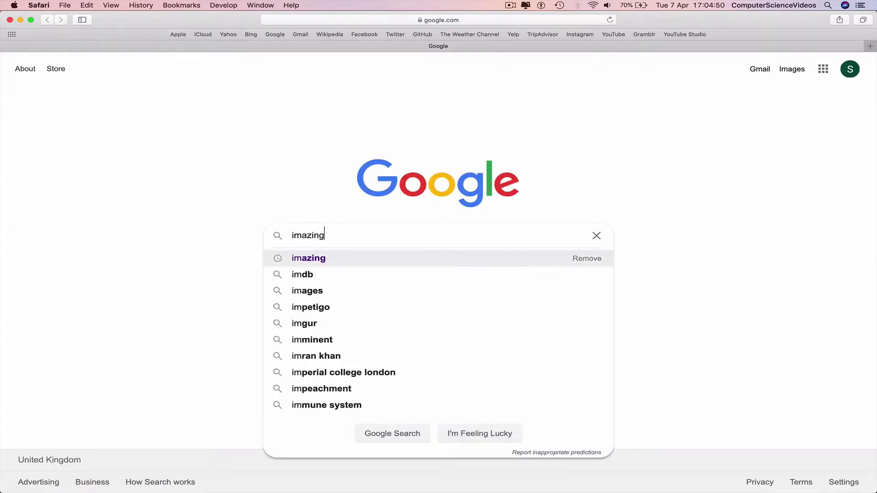
pyautogui.press('Return')
# Step: Open the iMazing Store licence page: Single £39.99, Universal £44.99, Family £59.99
pyautogui.click(171, 166)
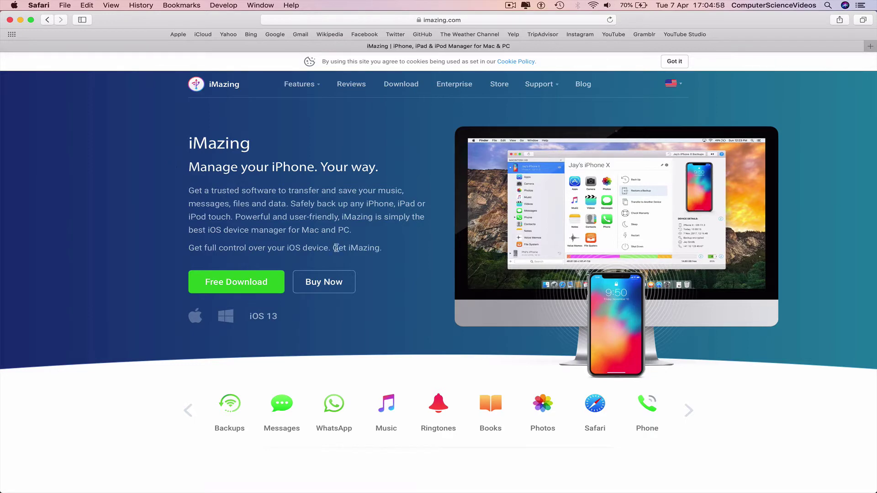
pyautogui.click(343, 276)
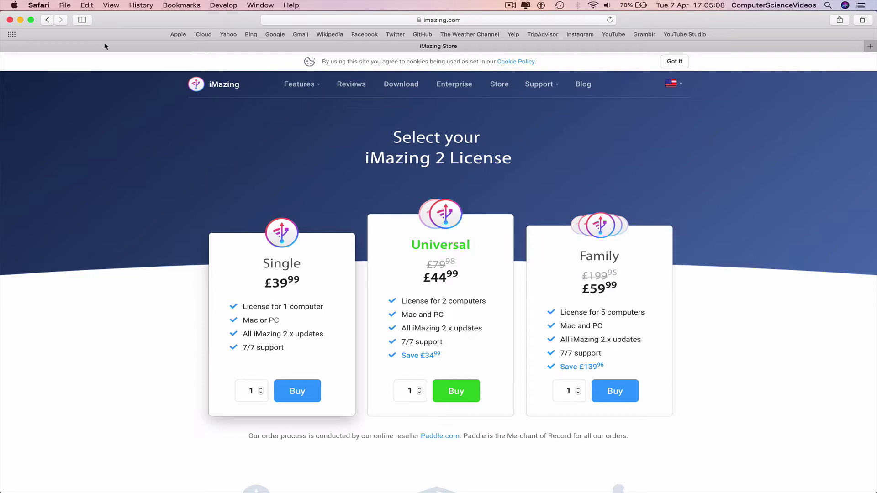
pyautogui.click(38, 5)
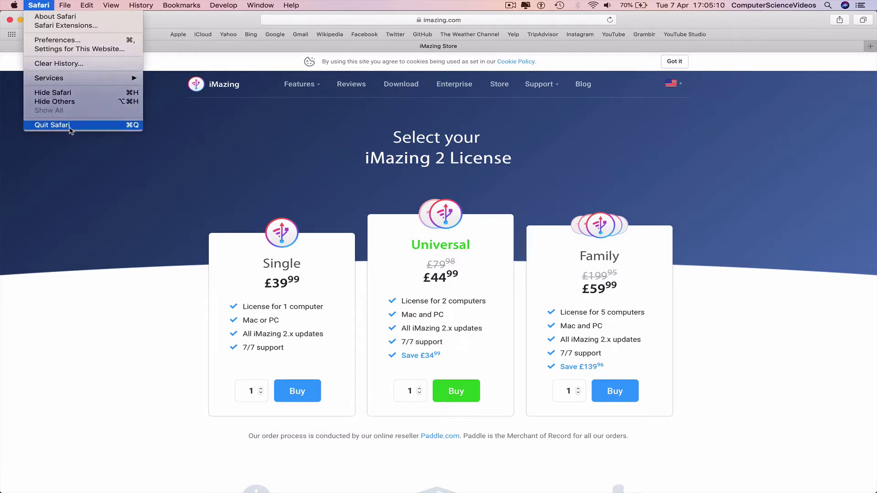
# Step: Quit Safari from the Safari menu
pyautogui.click(70, 128)
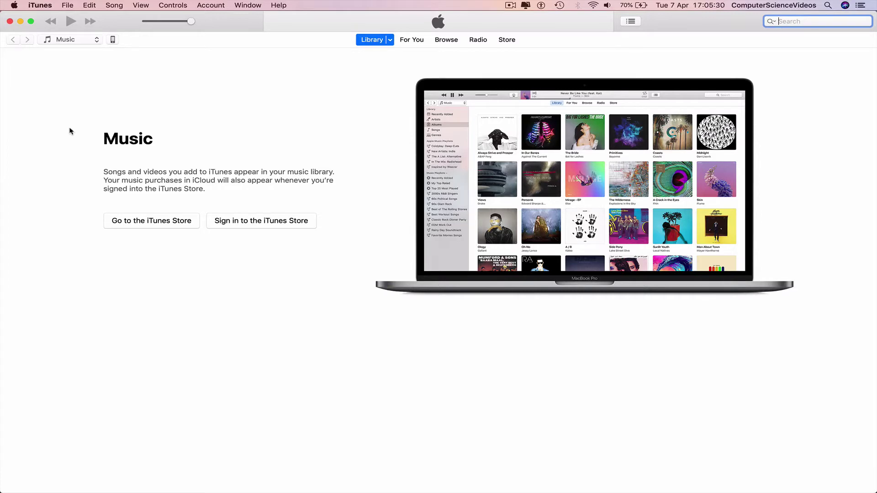
# Step: List the iPod's 9 Michael Jackson Thriller songs (43 minutes) under On My Device > Music
pyautogui.click(113, 40)
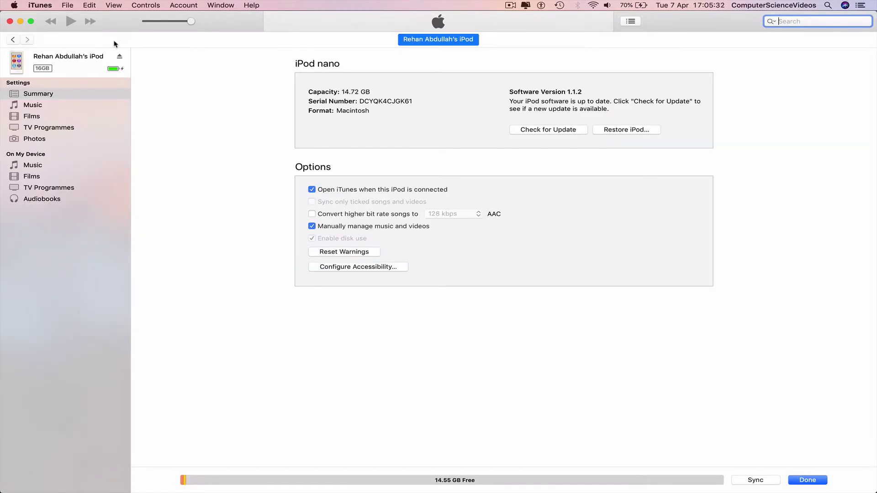
pyautogui.click(51, 166)
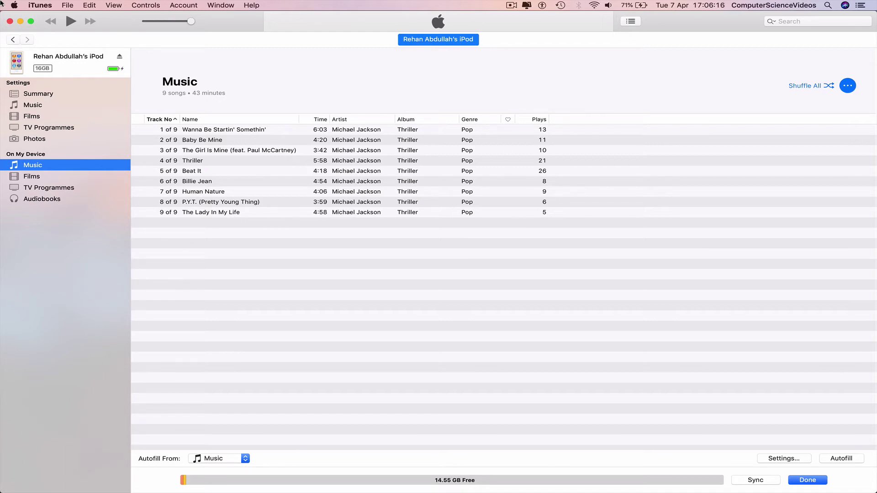
# Step: Minimise iTunes and launch iMazing from page 2 of Launchpad
pyautogui.click(20, 22)
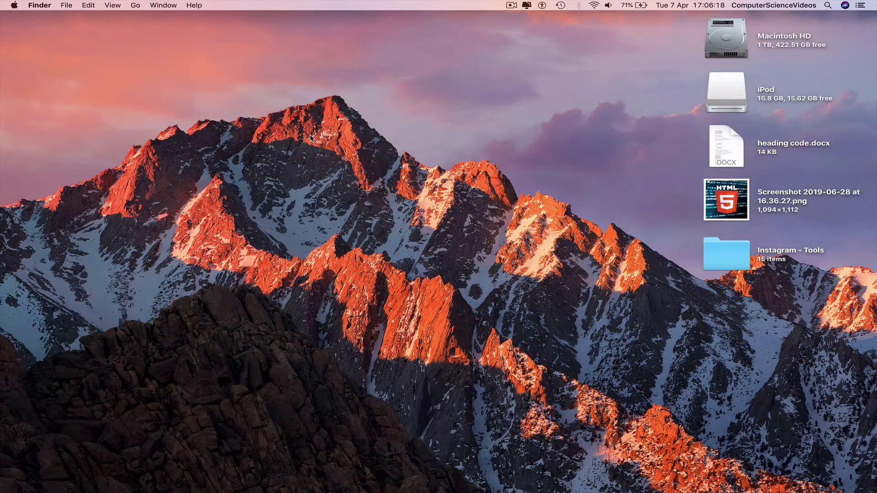
pyautogui.click(95, 487)
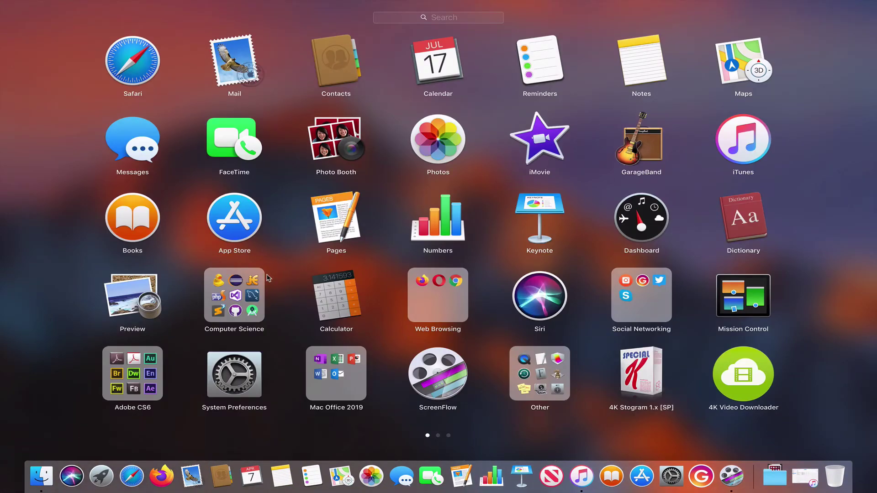
pyautogui.hscroll(2, 268, 277)
pyautogui.click(350, 299)
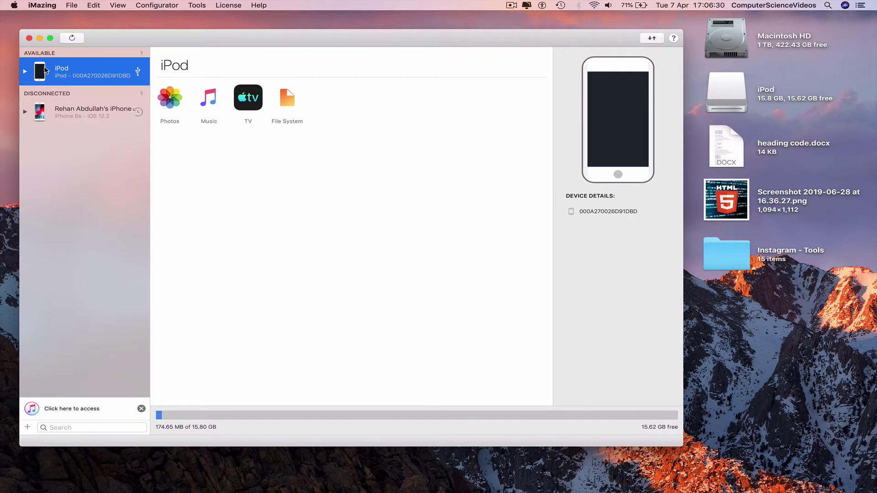
# Step: Start exporting the iPod's 9 songs to iTunes, allowing iMazing to control iTunes and System Events
pyautogui.click(214, 94)
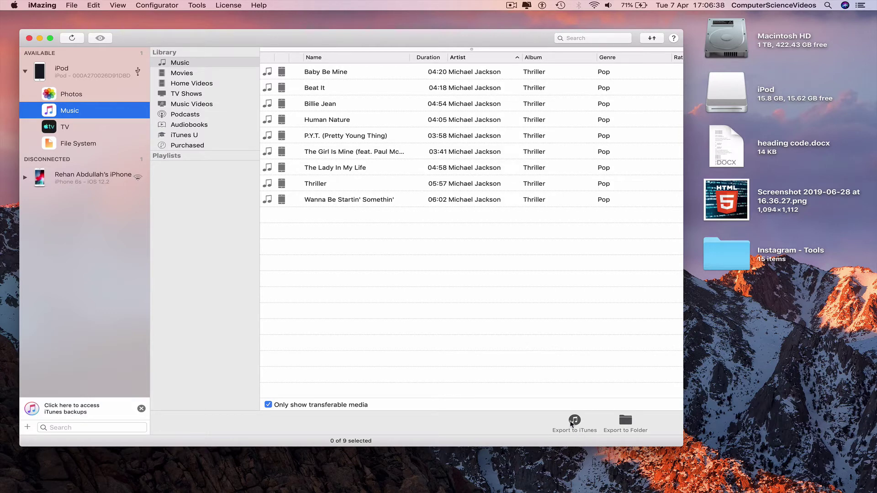
pyautogui.click(573, 420)
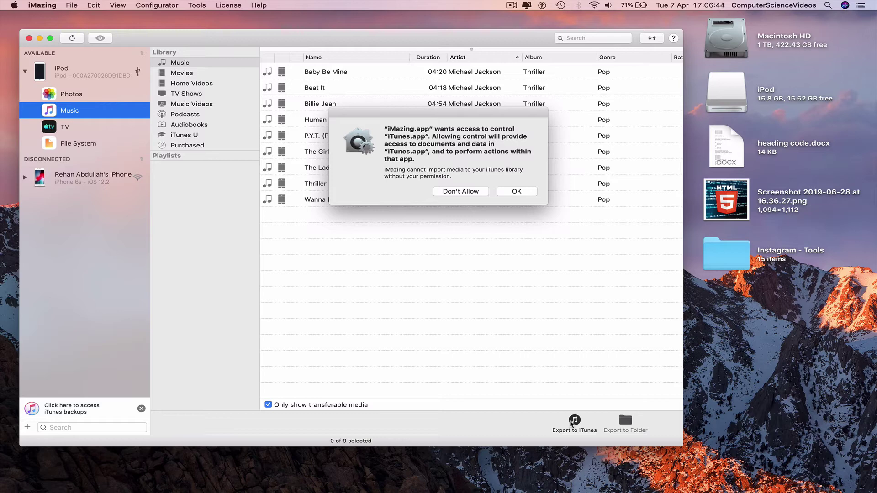
pyautogui.click(518, 192)
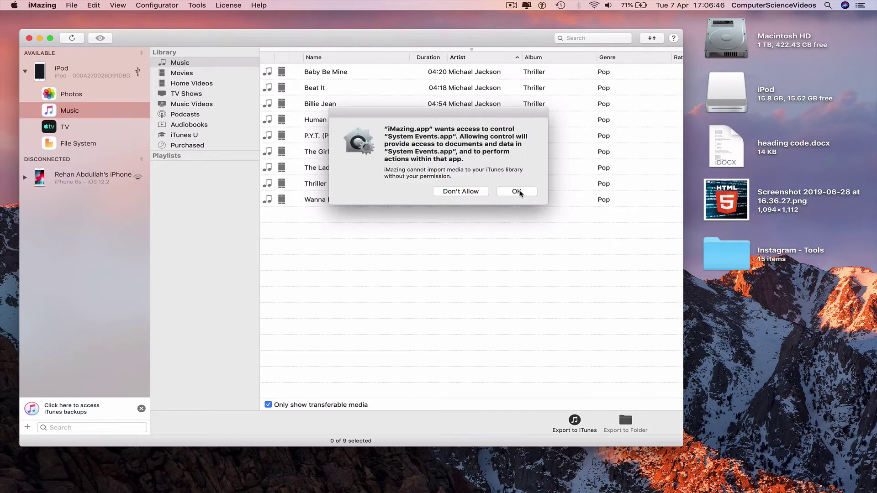
pyautogui.click(517, 191)
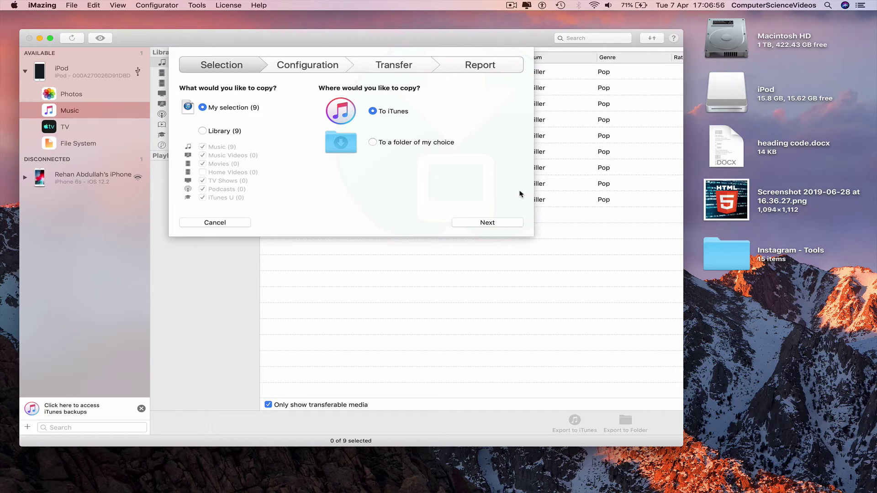
# Step: Run the export wizard to copy all 9 Thriller tracks into iTunes, then close the report
pyautogui.press('XF86AudioMute')
pyautogui.click(506, 223)
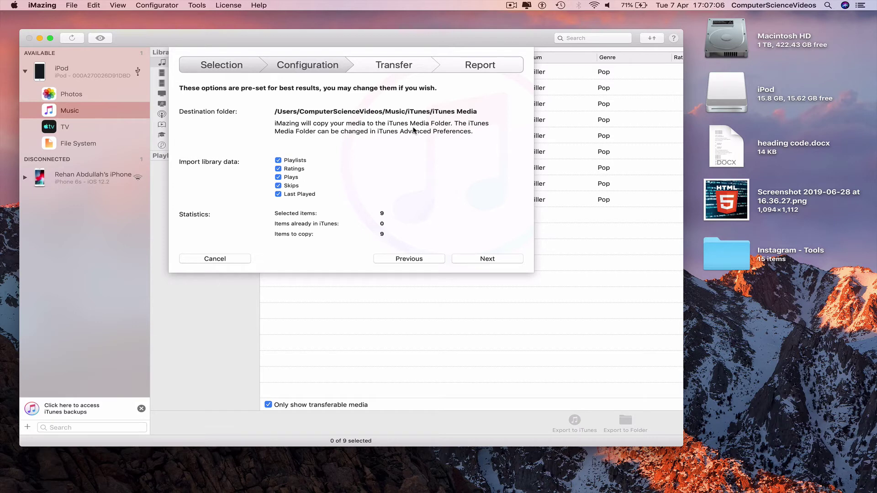
pyautogui.click(479, 258)
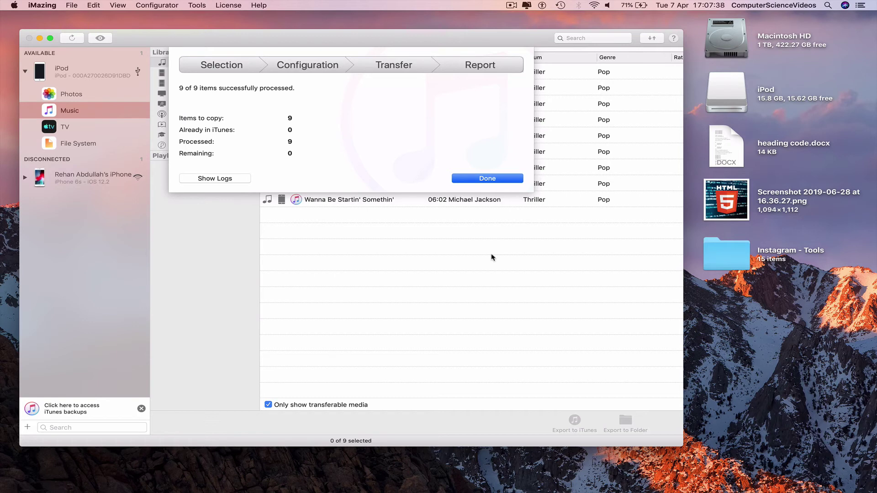
pyautogui.click(509, 181)
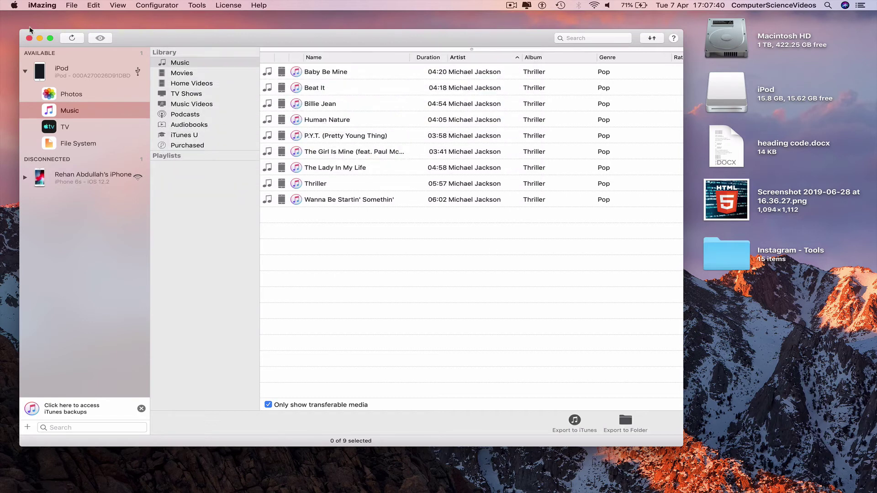
# Step: Minimise iMazing and confirm the iTunes library now holds Thriller's 9 songs (43 minutes)
pyautogui.click(40, 38)
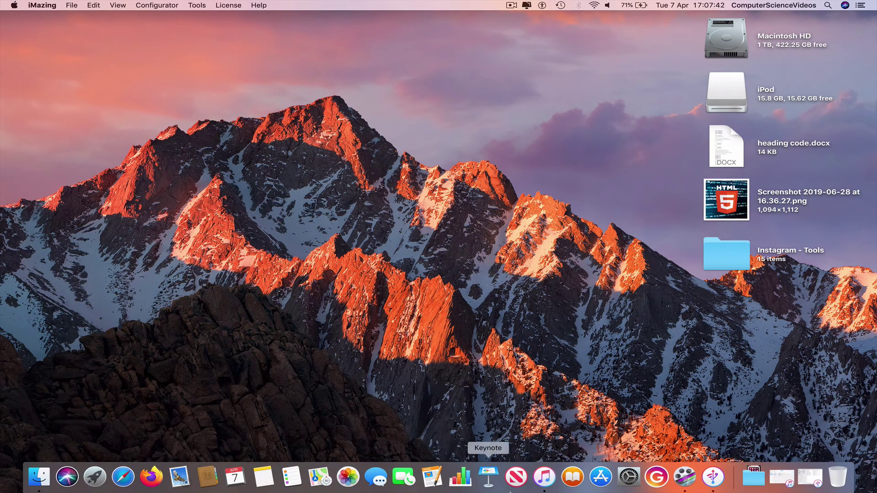
pyautogui.click(544, 477)
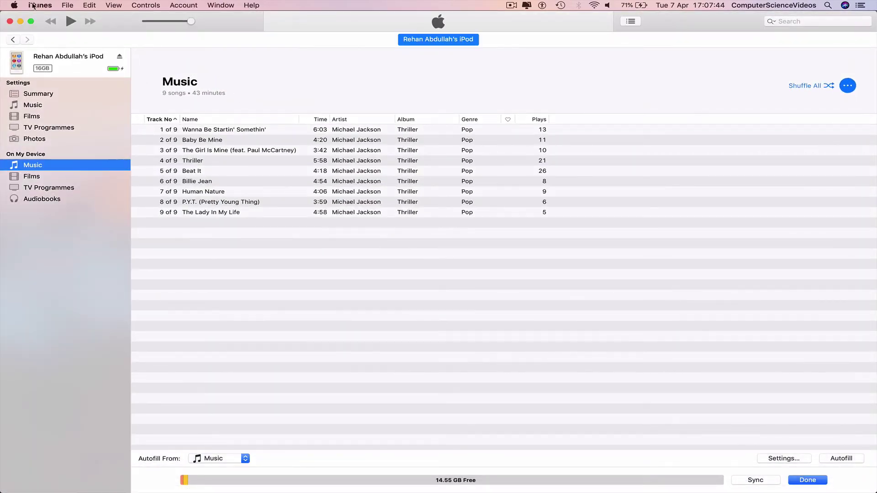
pyautogui.click(12, 40)
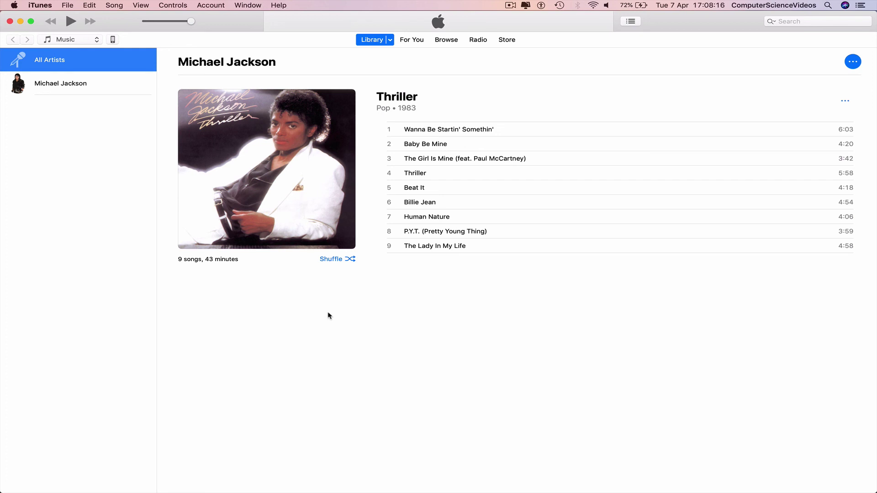
pyautogui.click(40, 5)
# Step: Quit iTunes, then bring iMazing forward and quit it too
pyautogui.click(88, 107)
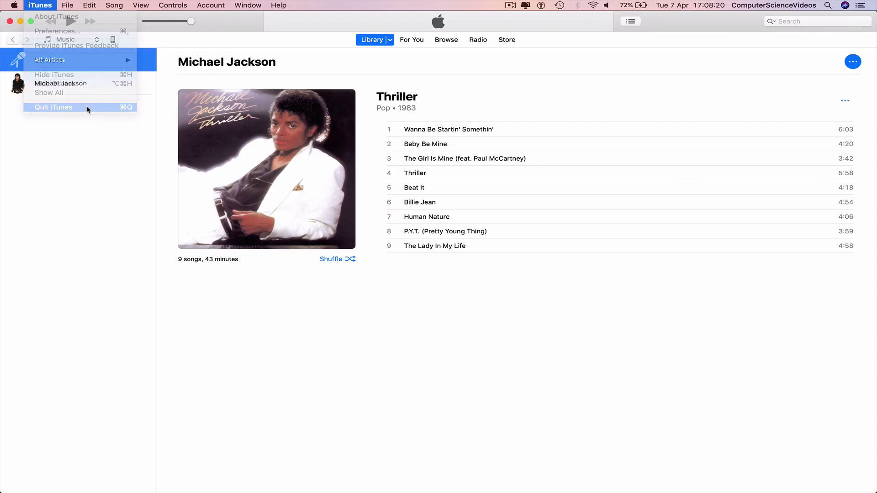
pyautogui.moveTo(359, 490)
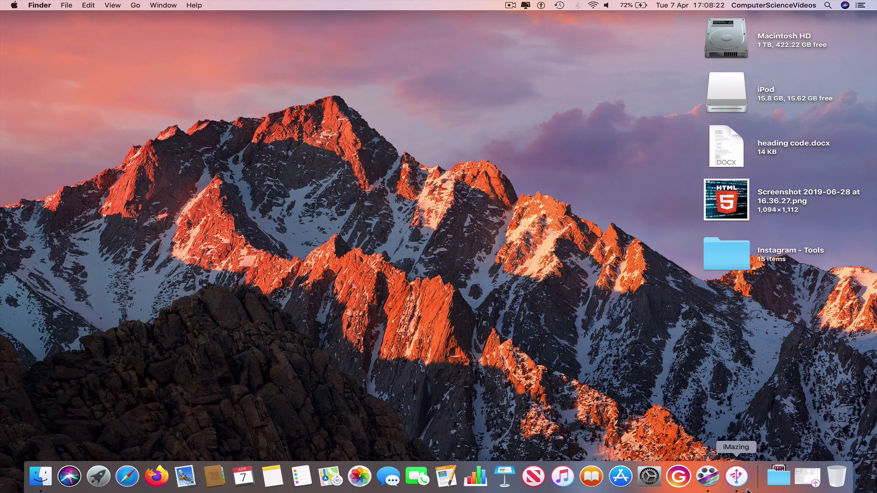
pyautogui.click(735, 476)
pyautogui.click(42, 5)
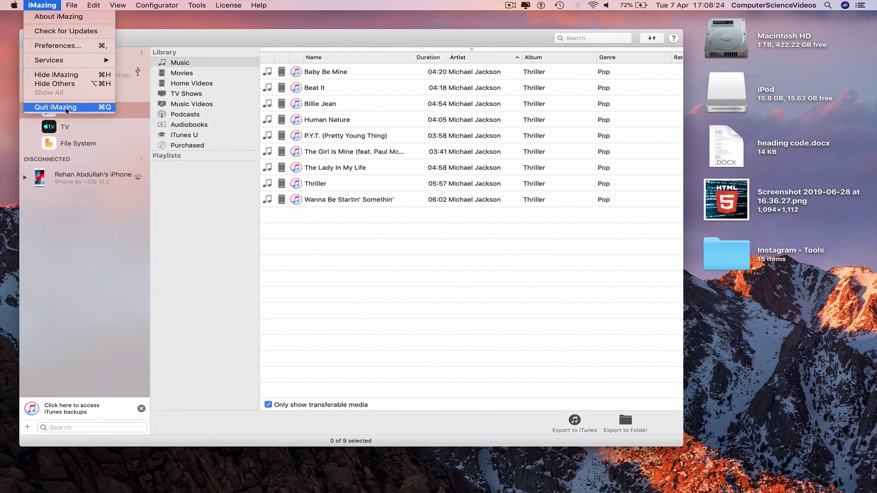
pyautogui.click(66, 108)
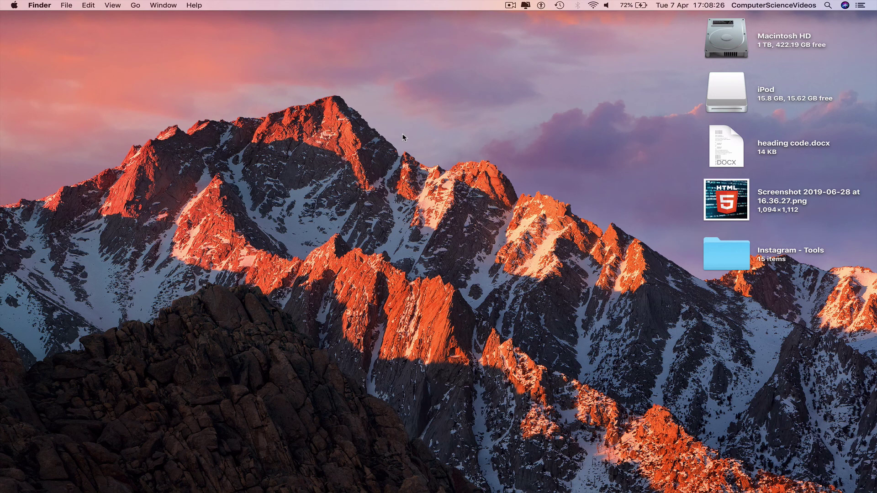